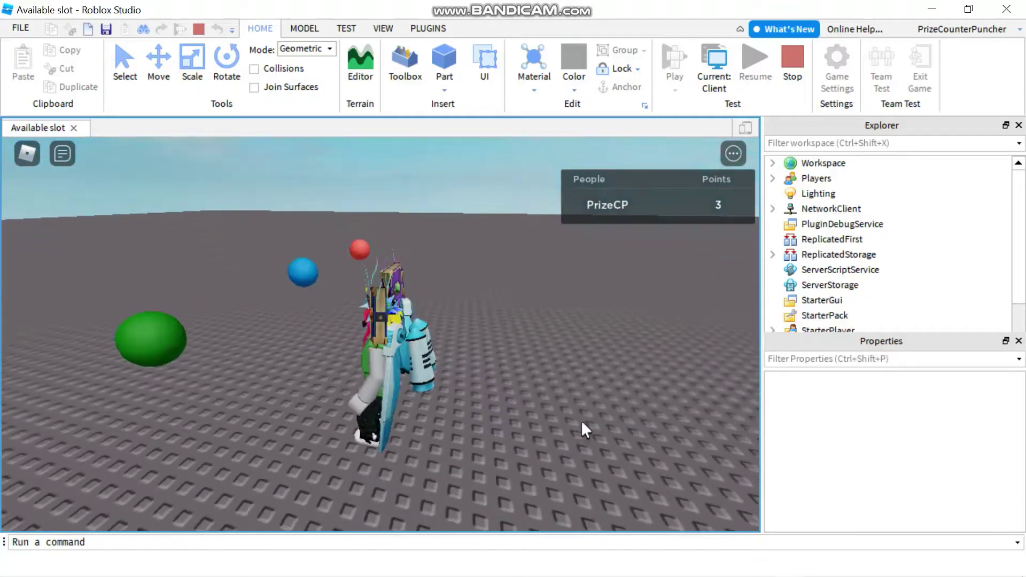
Walk the avatar around the baseplate near the coloured pills in the solo playtest and watch the Points leaderboard.
{"action": "key", "text": "w"}
{"action": "key", "text": "Left"}
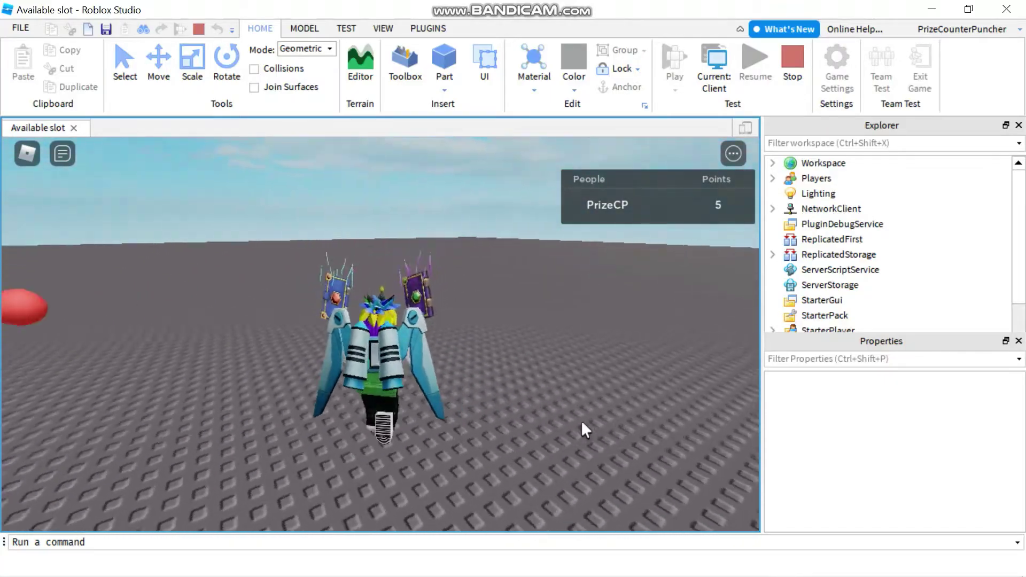
{"action": "key", "text": "w"}
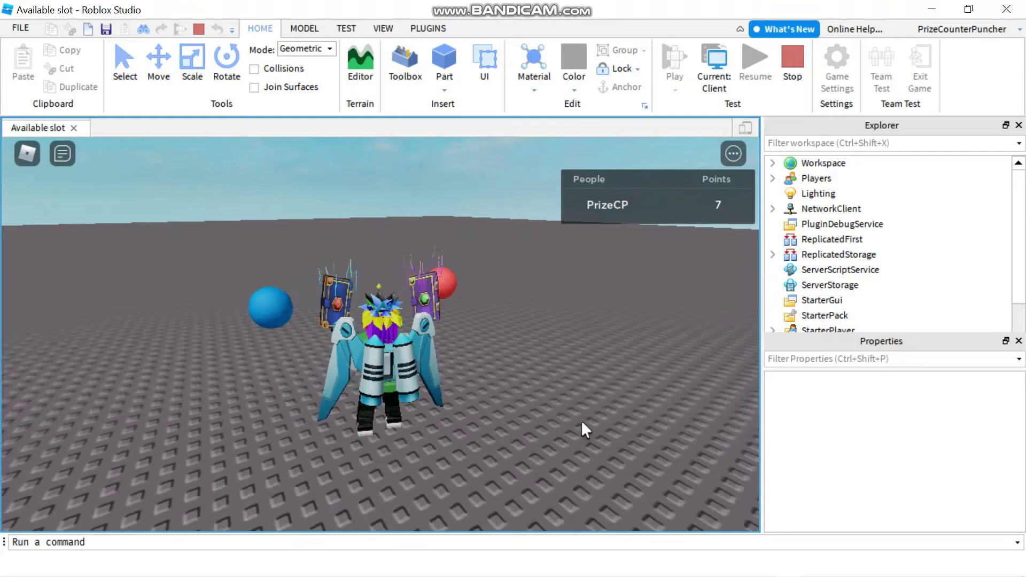
{"action": "key", "text": "a"}
{"action": "key", "text": "s"}
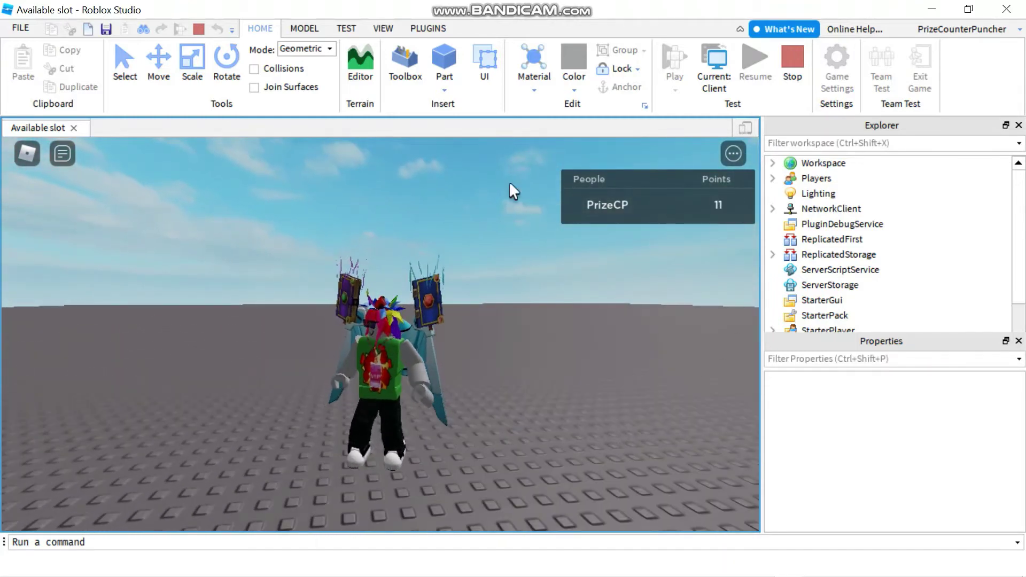
{"action": "key", "text": "s"}
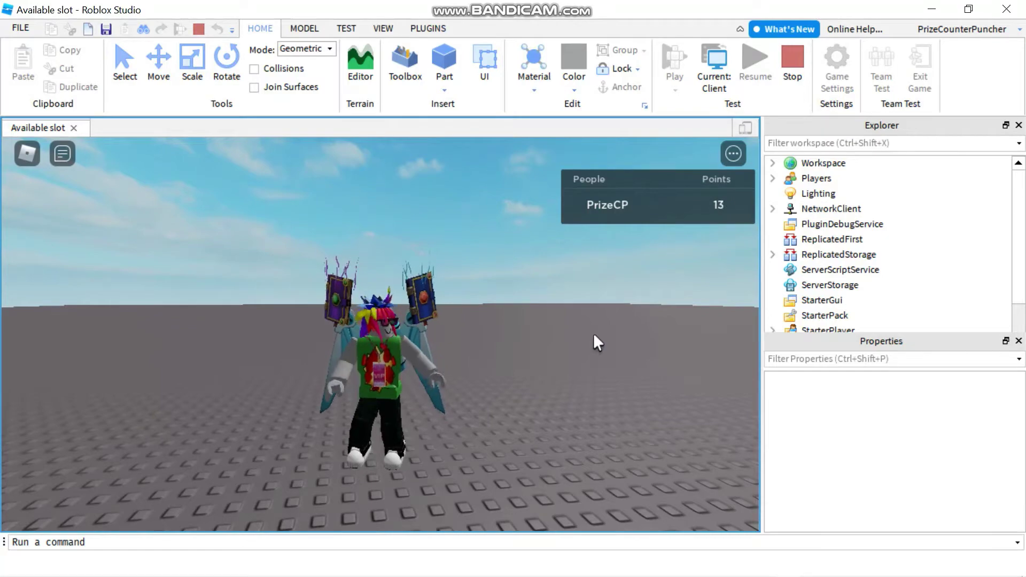
{"action": "right_click_drag", "start_coordinate": [594, 332], "coordinate": [594, 334]}
{"action": "key", "text": "w"}
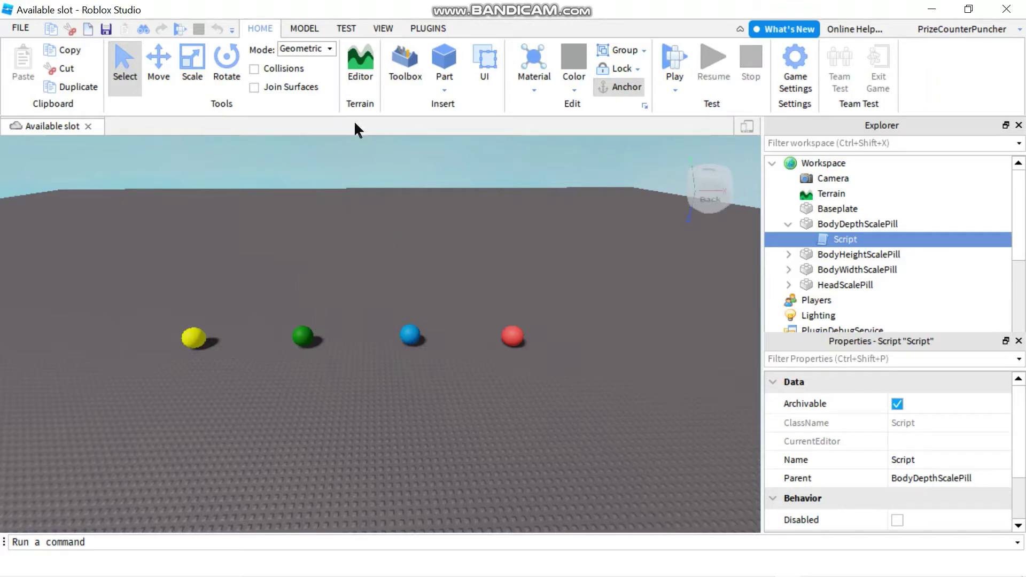
Start a local server test of the place with 2 players.
{"action": "left_click", "coordinate": [346, 28]}
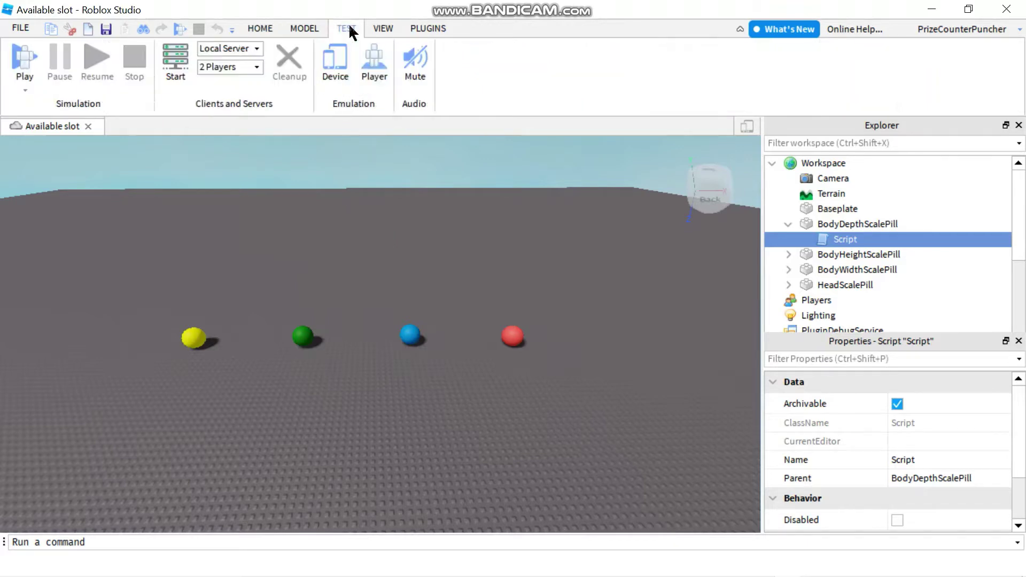
{"action": "left_click", "coordinate": [253, 65]}
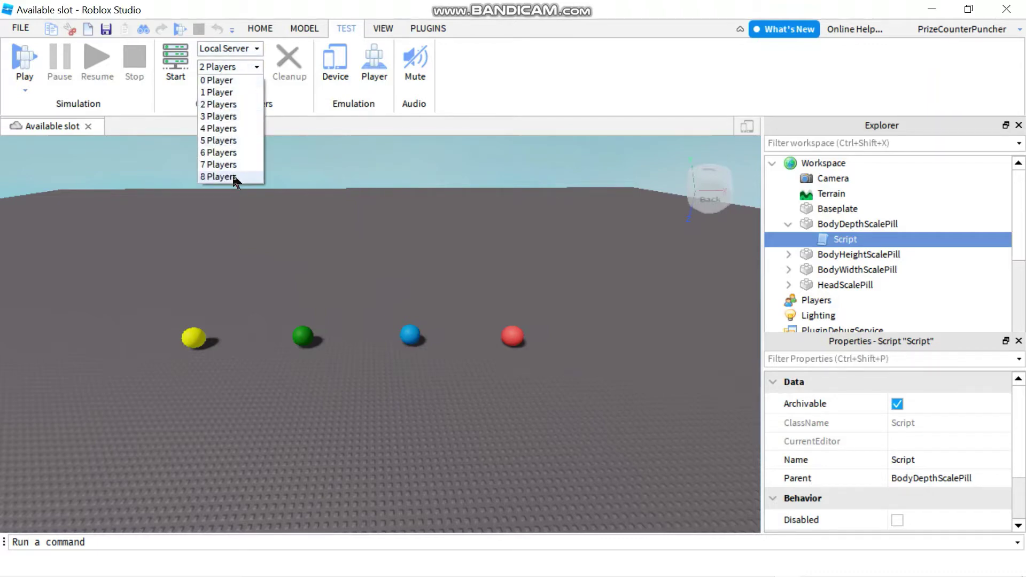
{"action": "left_click", "coordinate": [241, 102]}
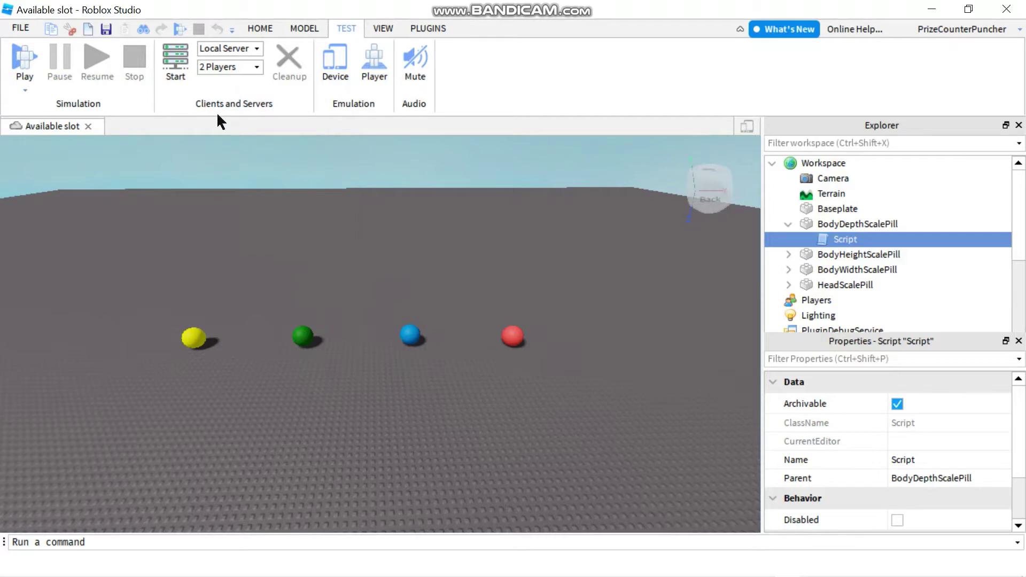
{"action": "left_click", "coordinate": [175, 60]}
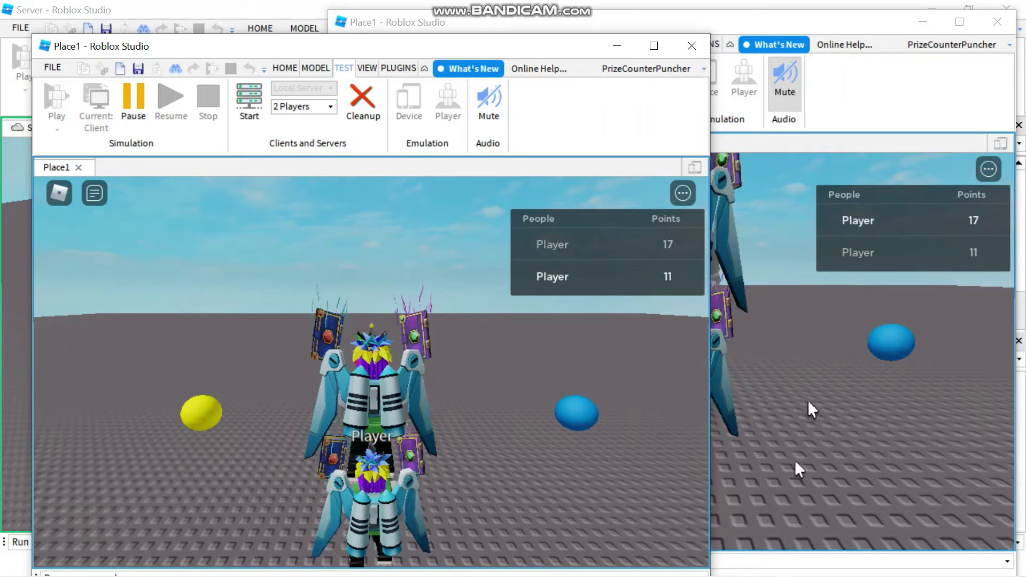
Switch to the other player's client and walk its avatar away from the shared spawn point, past the green and yellow pills.
{"action": "left_click", "coordinate": [811, 405]}
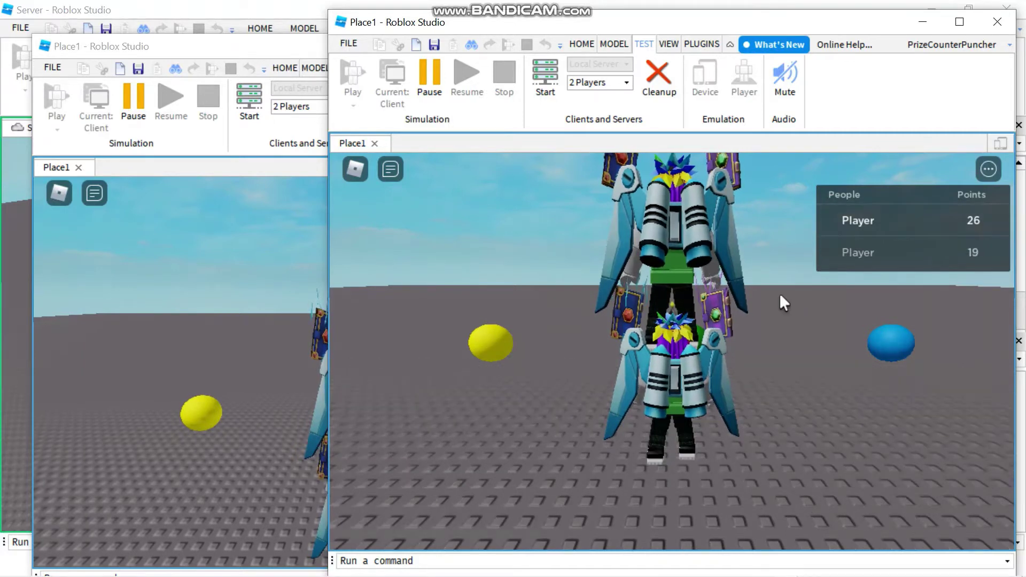
{"action": "right_click_drag", "start_coordinate": [766, 339], "coordinate": [800, 324]}
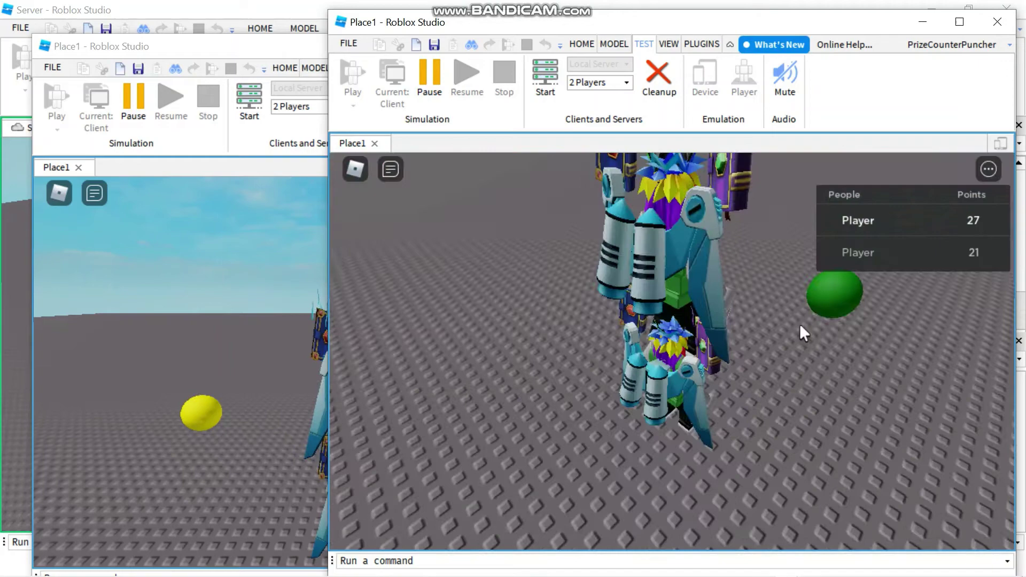
{"action": "key", "text": "w"}
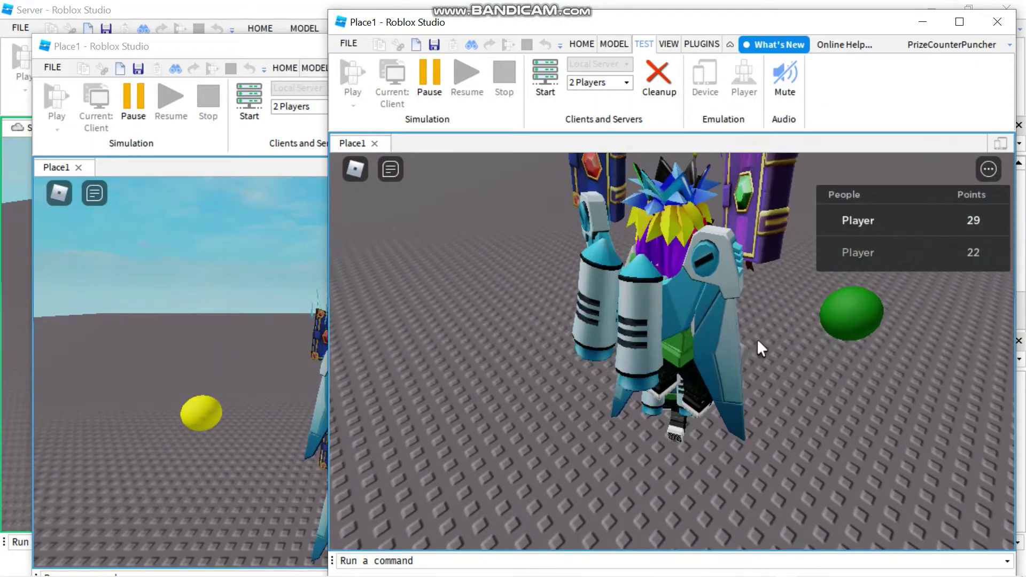
{"action": "scroll", "coordinate": [902, 403], "scroll_direction": "down", "scroll_amount": 5}
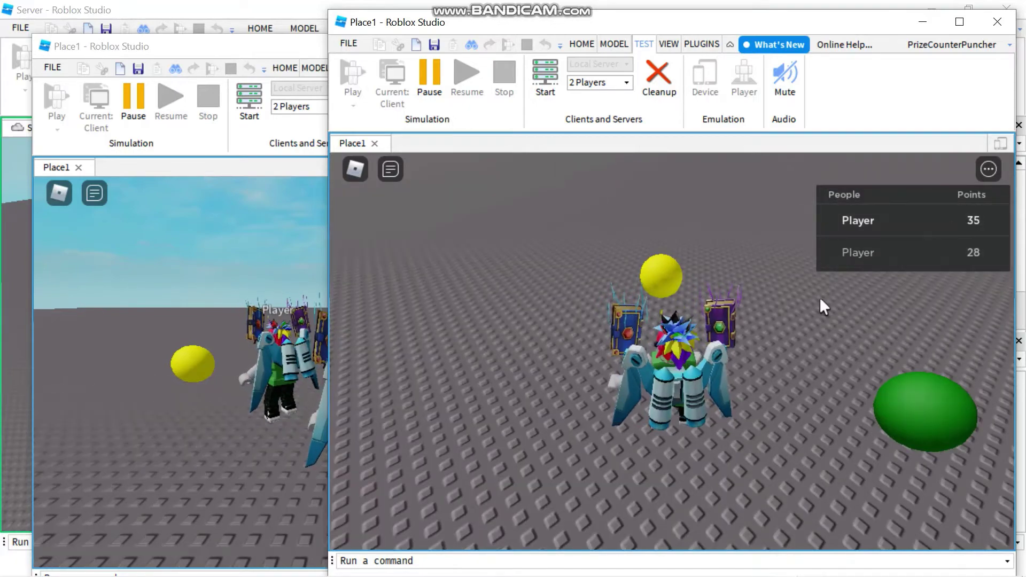
{"action": "right_click_drag", "start_coordinate": [820, 299], "coordinate": [815, 311]}
{"action": "key", "text": "w"}
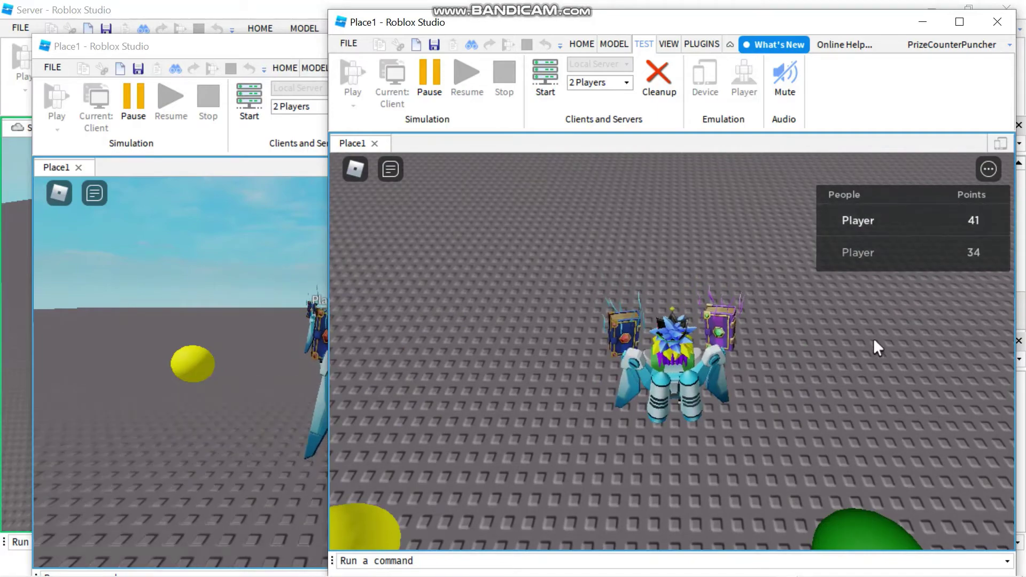
Turn this avatar toward the other player and walk it back and forth, checking that its movement shows in both clients.
{"action": "right_click_drag", "start_coordinate": [873, 337], "coordinate": [874, 337]}
{"action": "key", "text": "w"}
{"action": "key", "text": "w"}
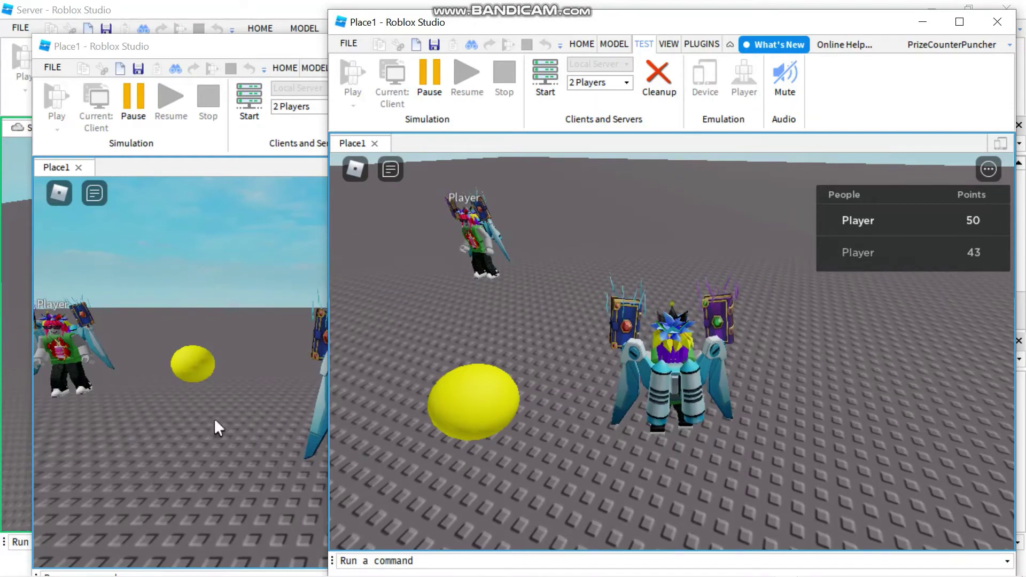
{"action": "key", "text": "w"}
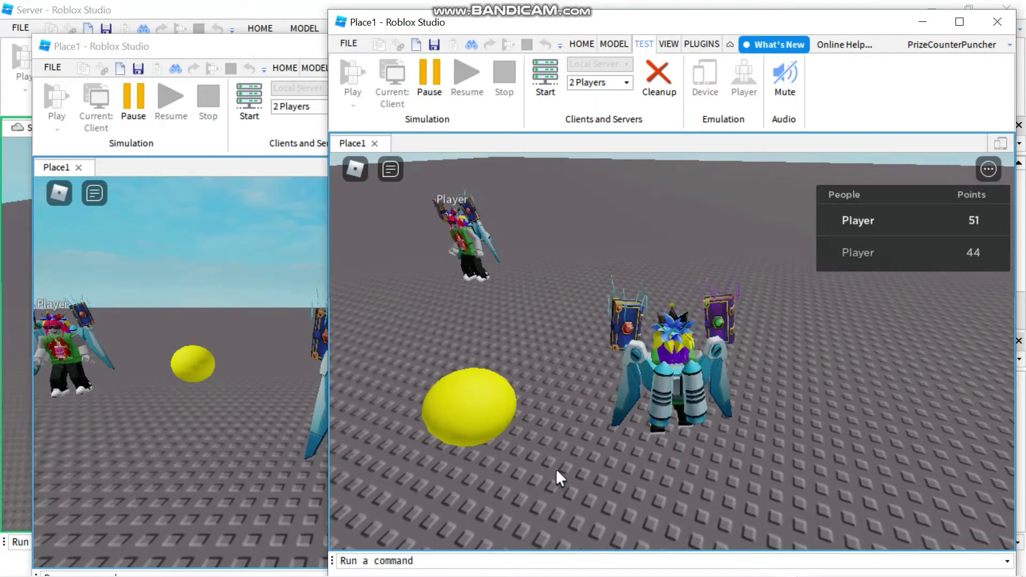
{"action": "key", "text": "s"}
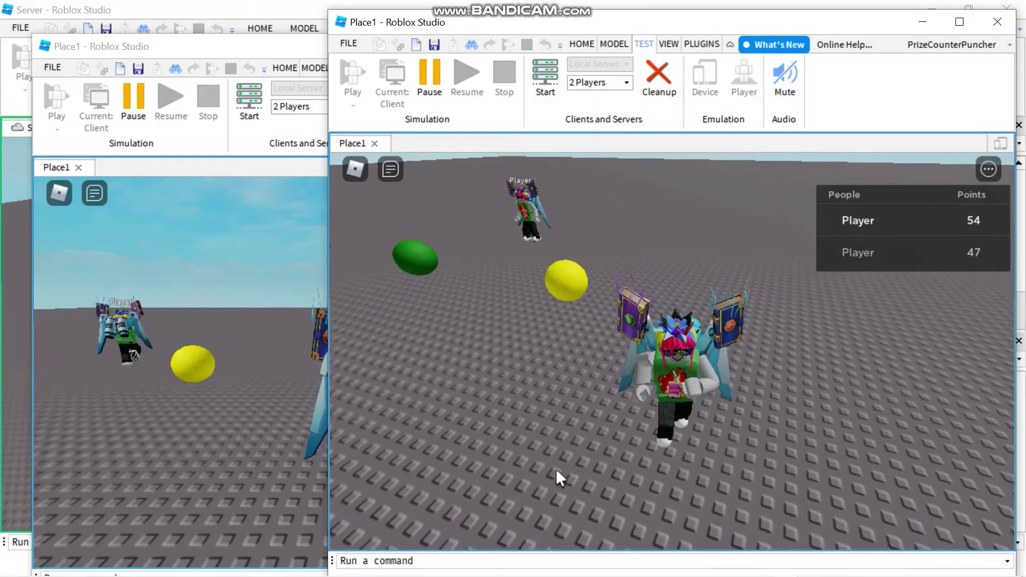
{"action": "key", "text": "w"}
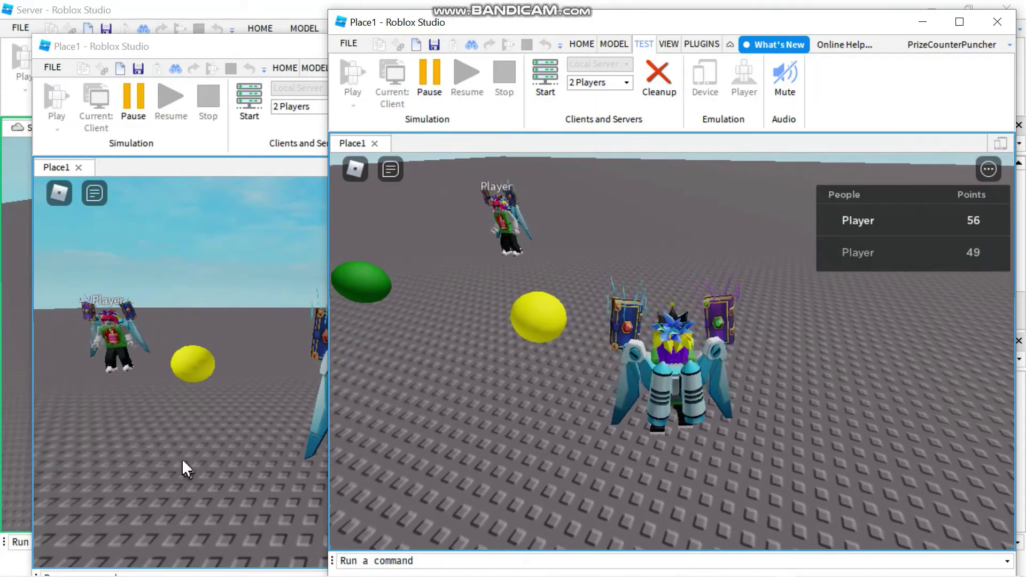
Bring the first player's client forward and arrange the two client windows side by side.
{"action": "left_click", "coordinate": [182, 458]}
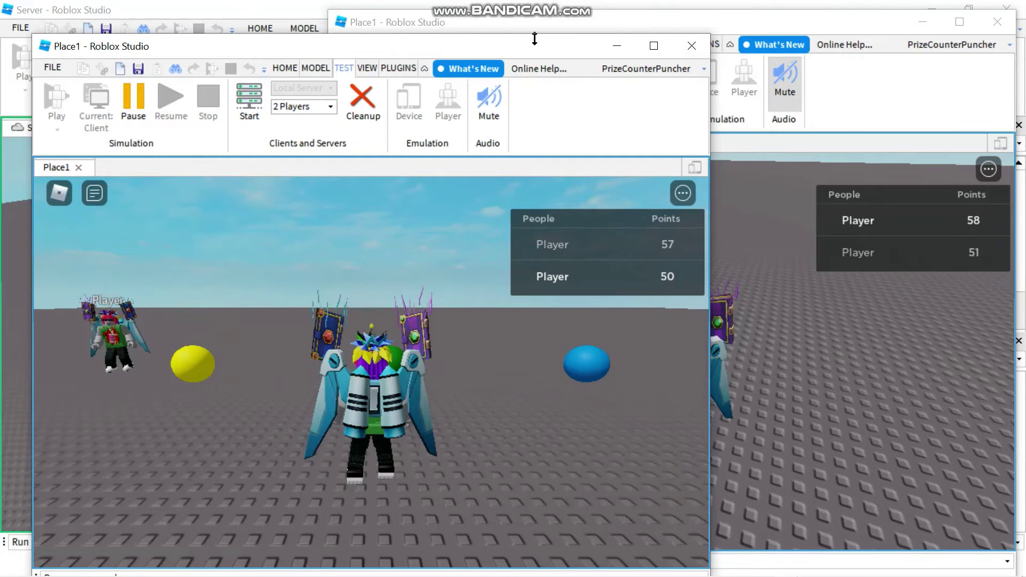
{"action": "left_click_drag", "start_coordinate": [529, 47], "coordinate": [429, 61]}
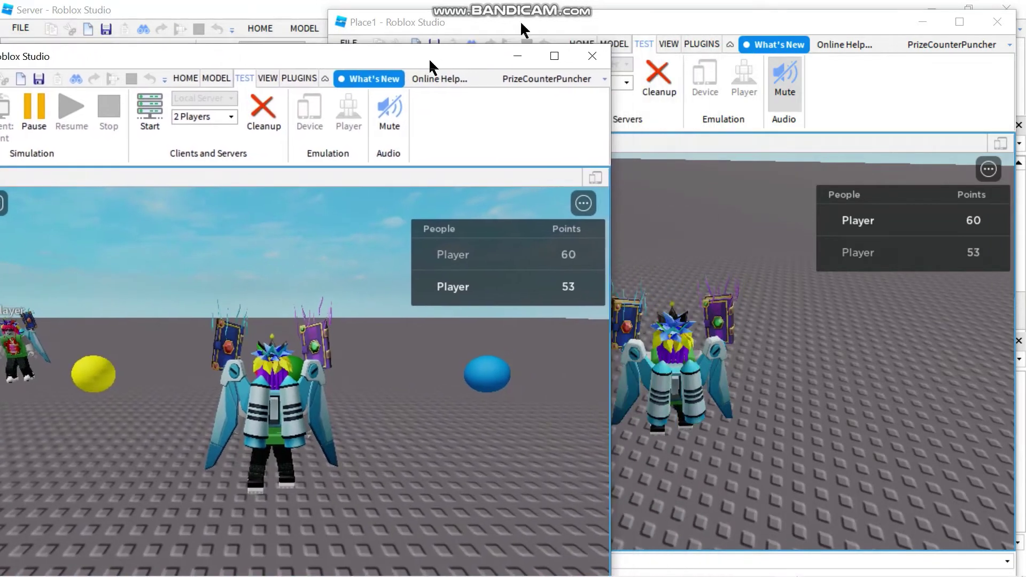
{"action": "left_click_drag", "start_coordinate": [524, 22], "coordinate": [674, 28]}
{"action": "left_click", "coordinate": [298, 415]}
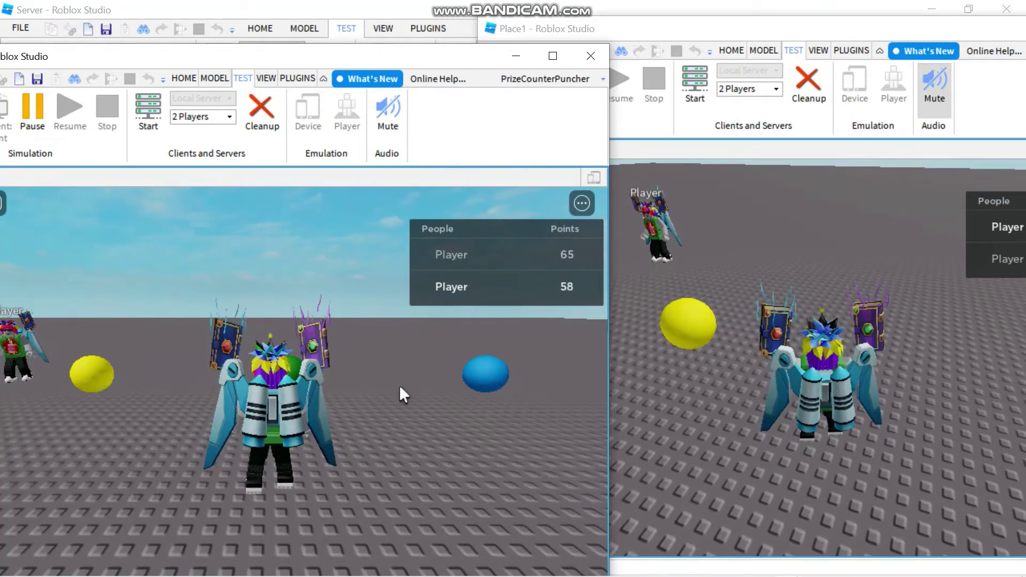
Walk the first player's avatar forward and backward while comparing its position in both clients.
{"action": "key", "text": "w"}
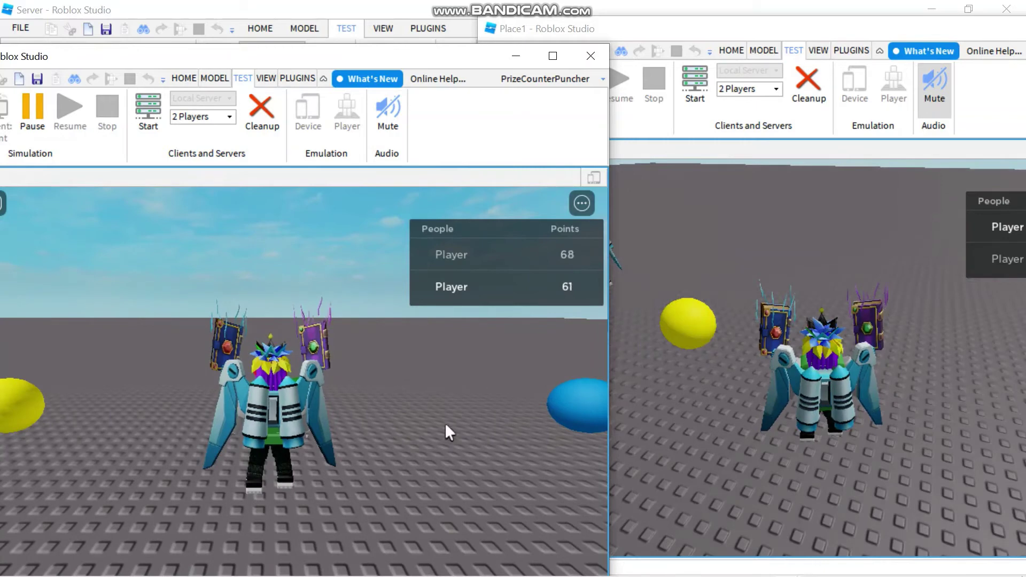
{"action": "key", "text": "a"}
{"action": "key", "text": "s"}
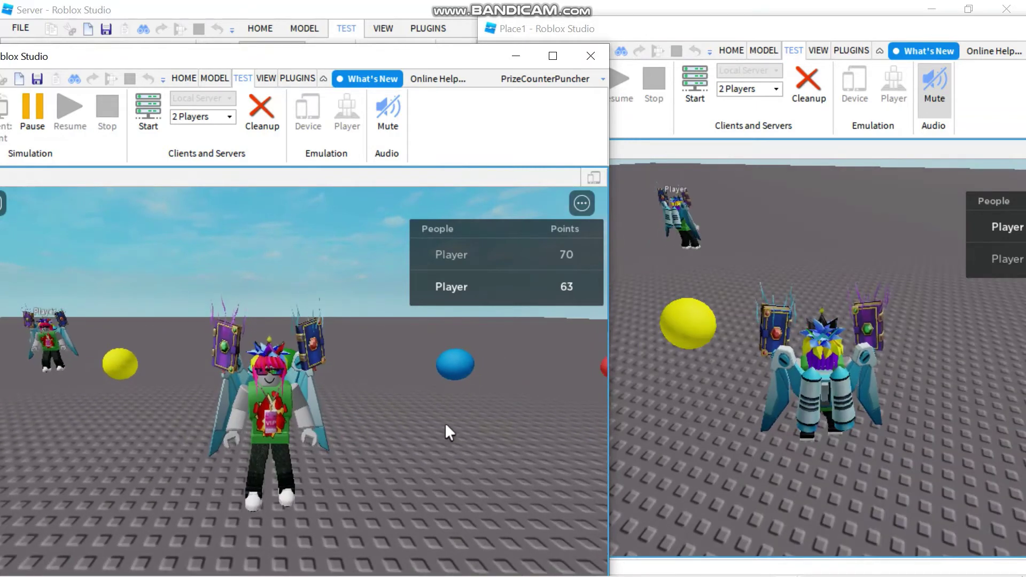
{"action": "key", "text": "s"}
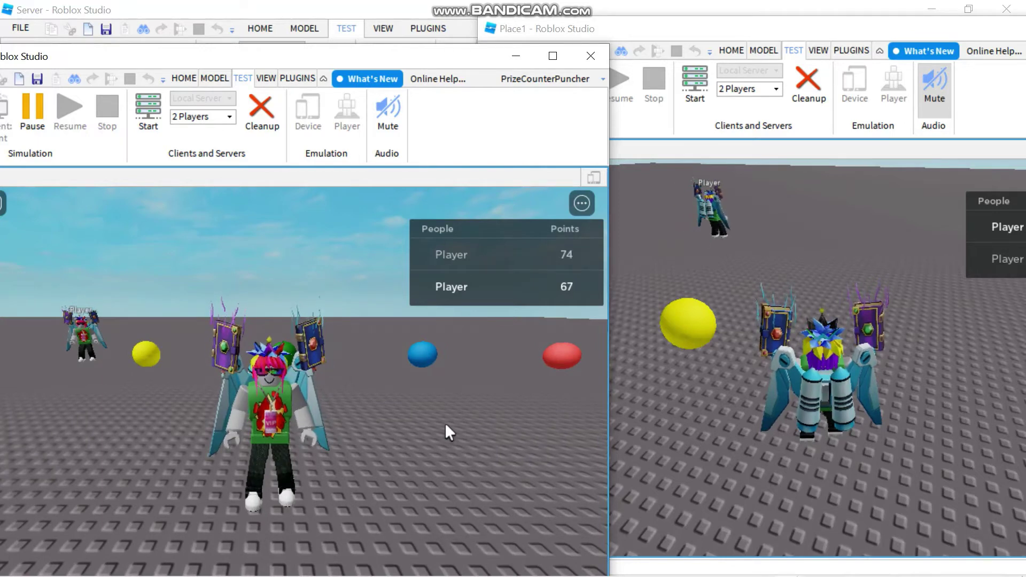
{"action": "key", "text": "w"}
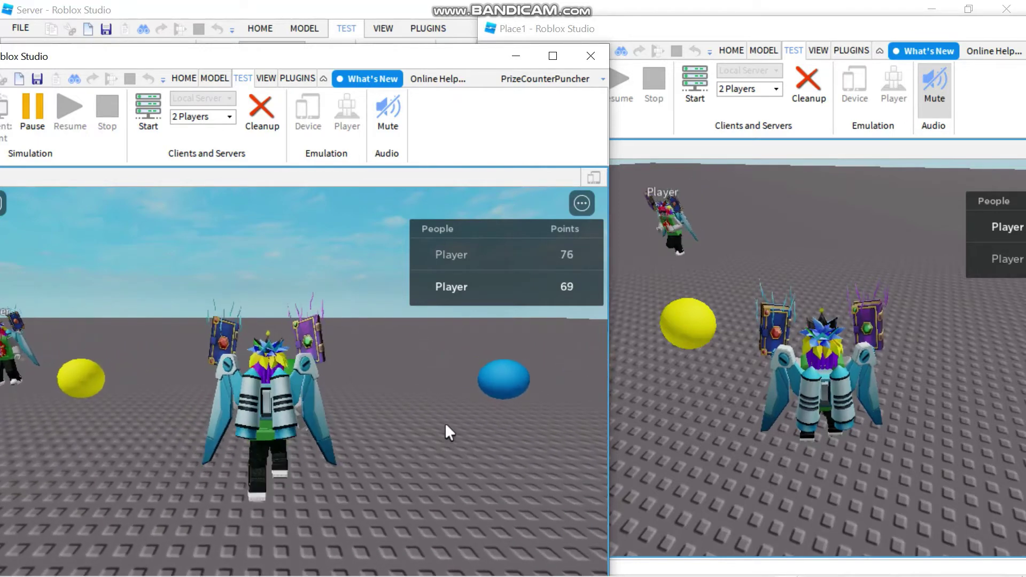
Steer the first player's avatar into a body-scaling pill and view its changed proportions from behind.
{"action": "key", "text": "a"}
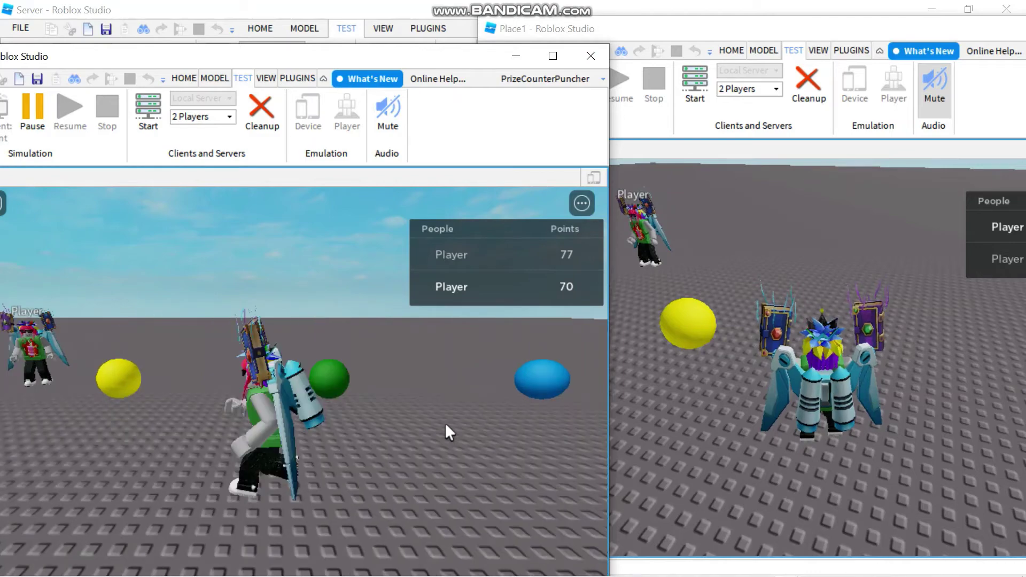
{"action": "key", "text": "w"}
{"action": "key", "text": "Right"}
{"action": "key", "text": "w"}
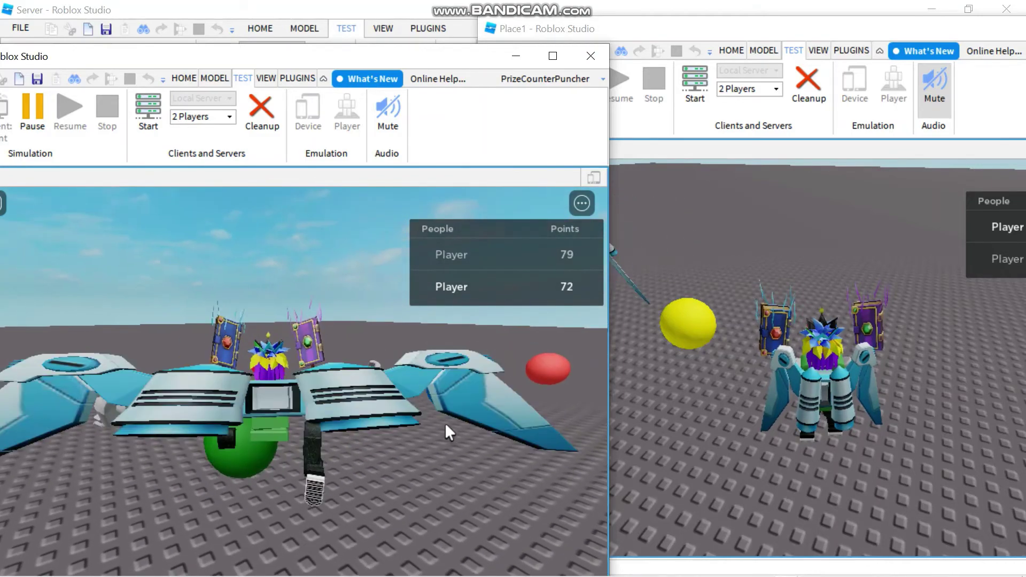
{"action": "right_click_drag", "start_coordinate": [446, 425], "coordinate": [673, 453]}
Alternate between the two clients, moving the avatars to compare how the scaled body appears to each player.
{"action": "left_click", "coordinate": [673, 450]}
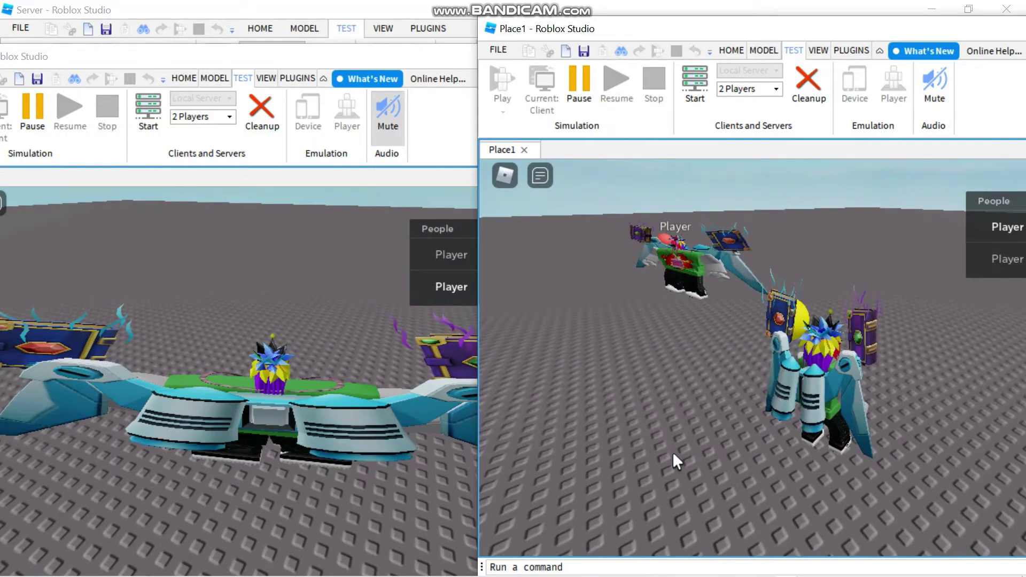
{"action": "right_click_drag", "start_coordinate": [673, 451], "coordinate": [672, 451]}
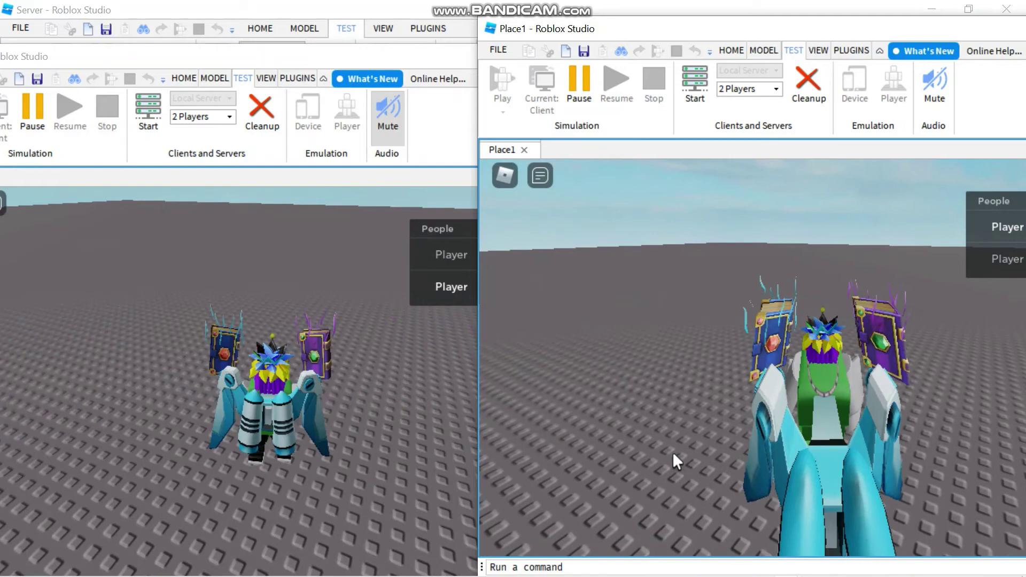
{"action": "left_click", "coordinate": [435, 461]}
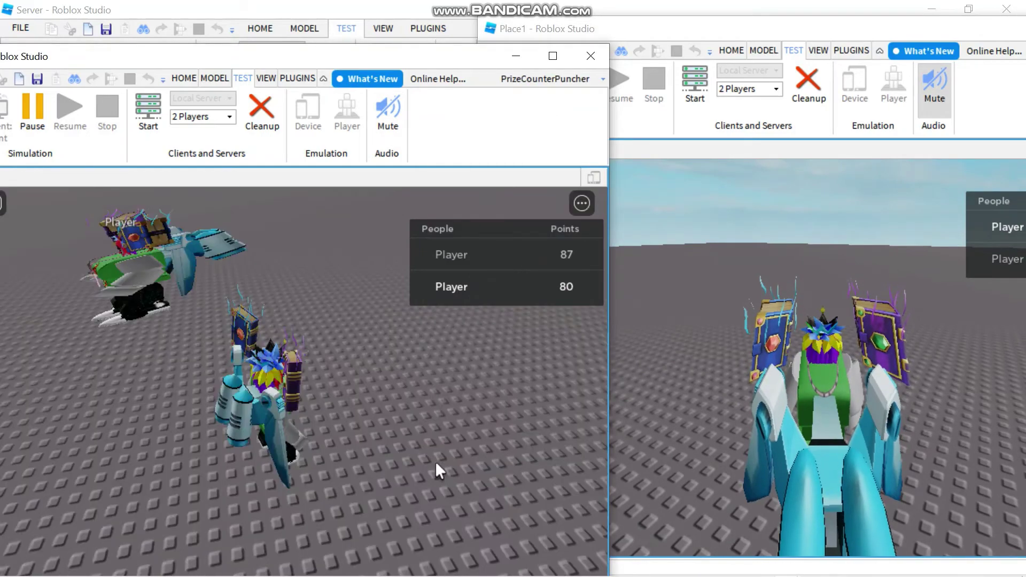
{"action": "left_click", "coordinate": [714, 422]}
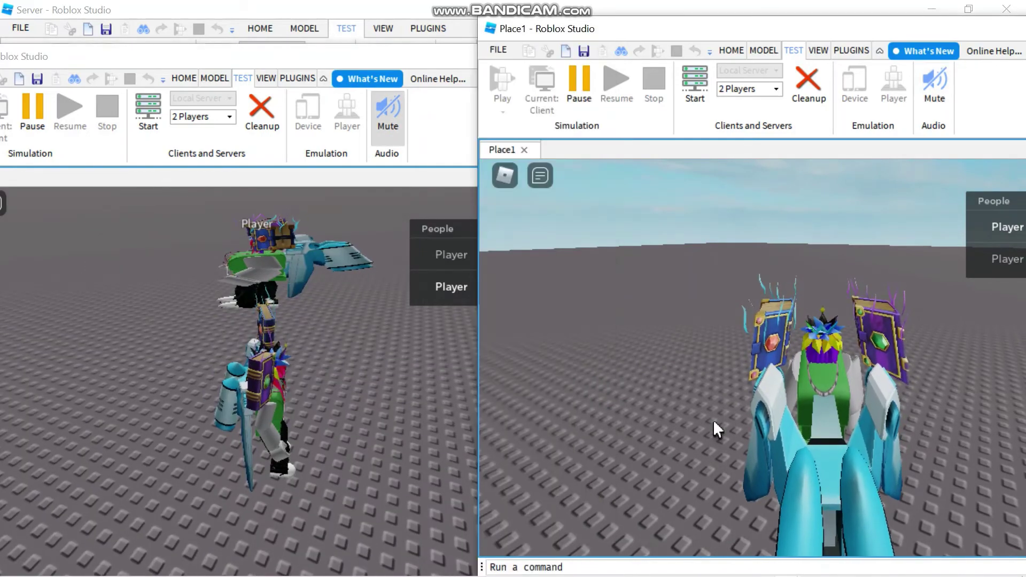
{"action": "key", "text": "s"}
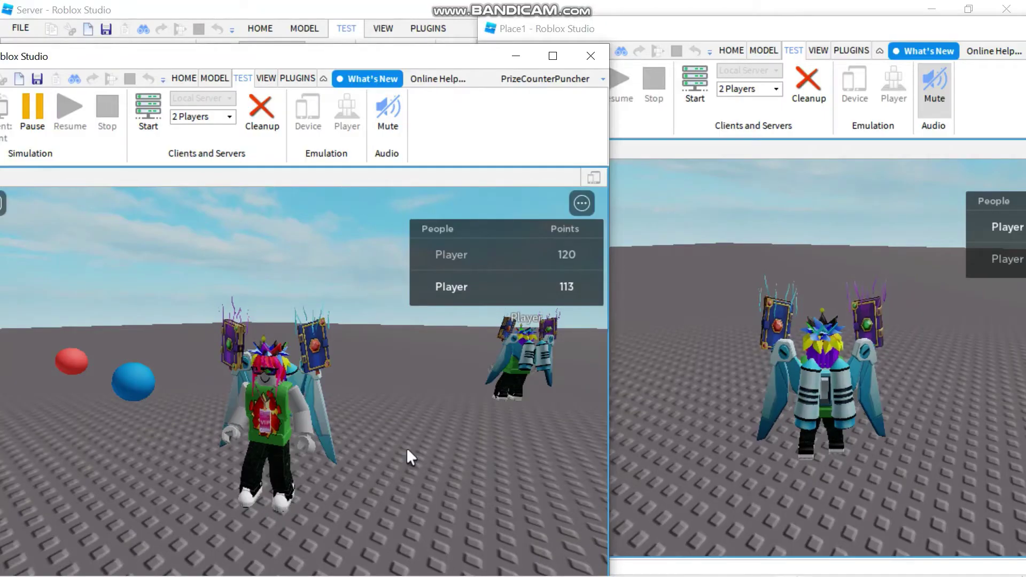
End the two-player local server test by cleaning up all its server and client sessions.
{"action": "left_click", "coordinate": [261, 108]}
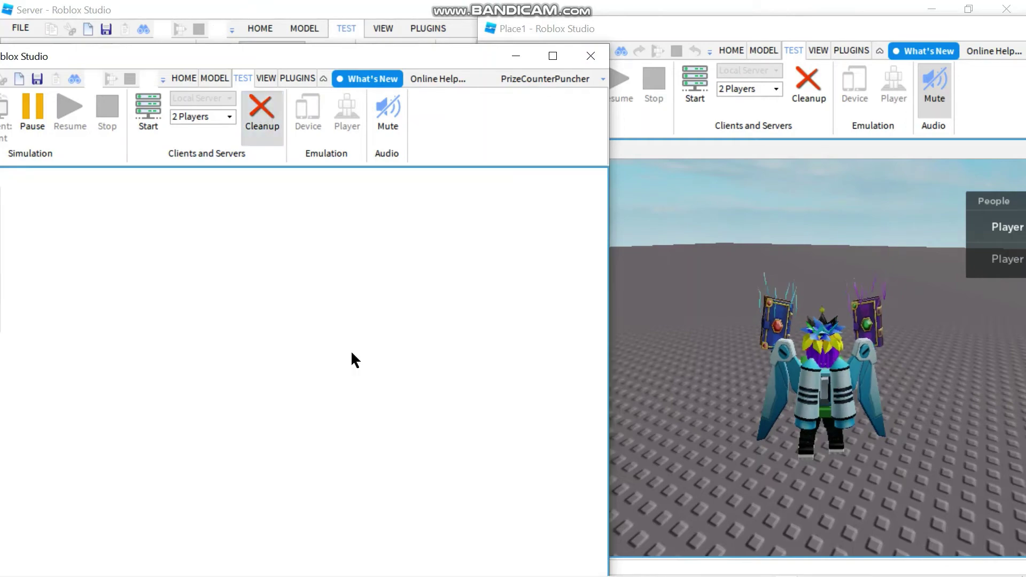